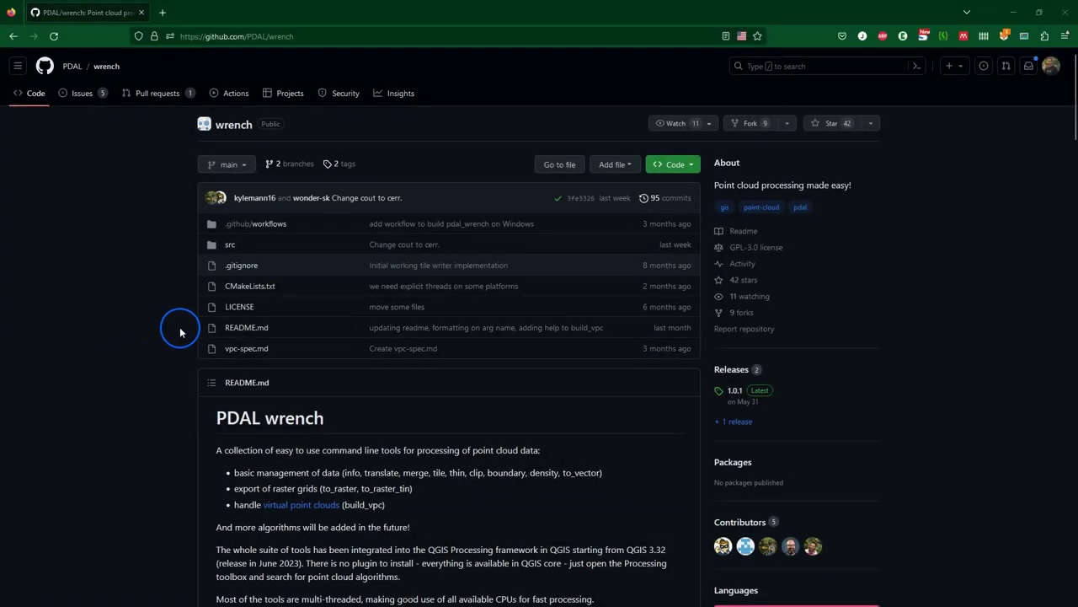
# Scroll the PDAL wrench README through the How to build, Parallel processing and Commands sections
pyautogui.scroll(-3, 179, 331)
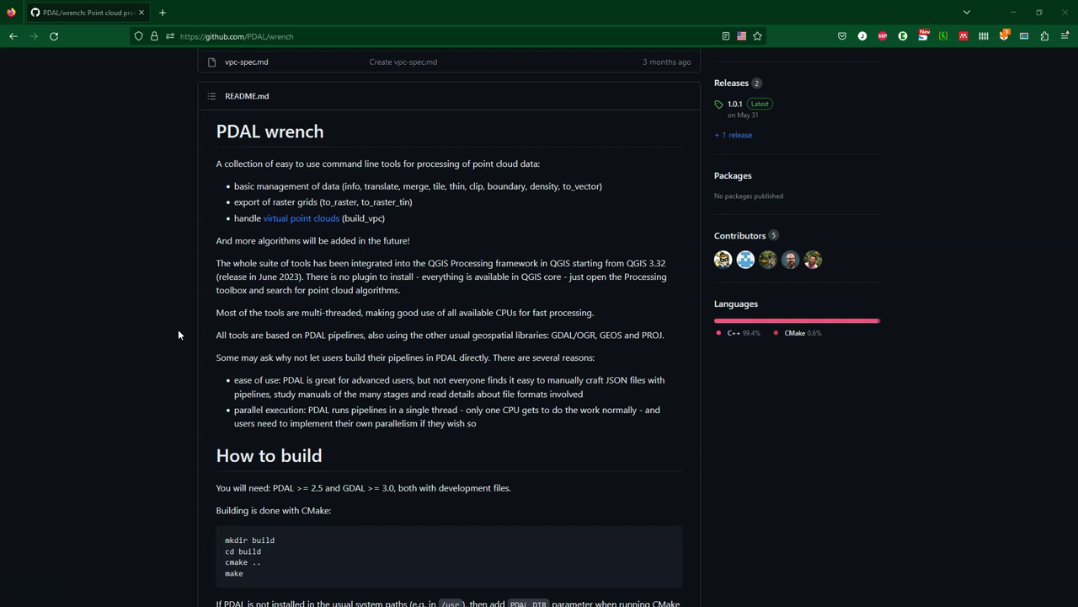
pyautogui.scroll(-5, 178, 335)
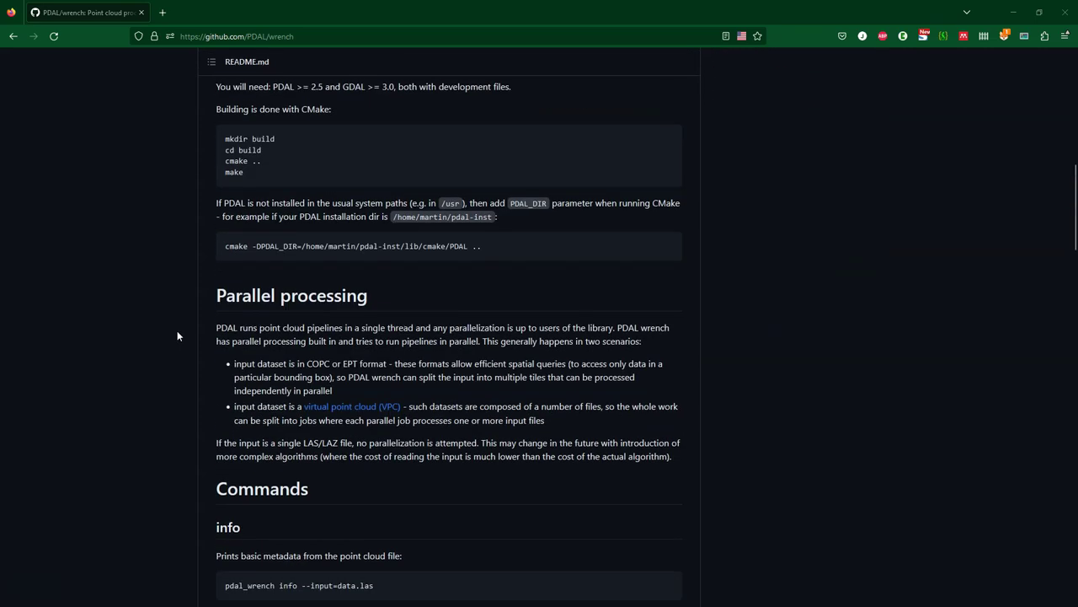
pyautogui.scroll(-1, 177, 335)
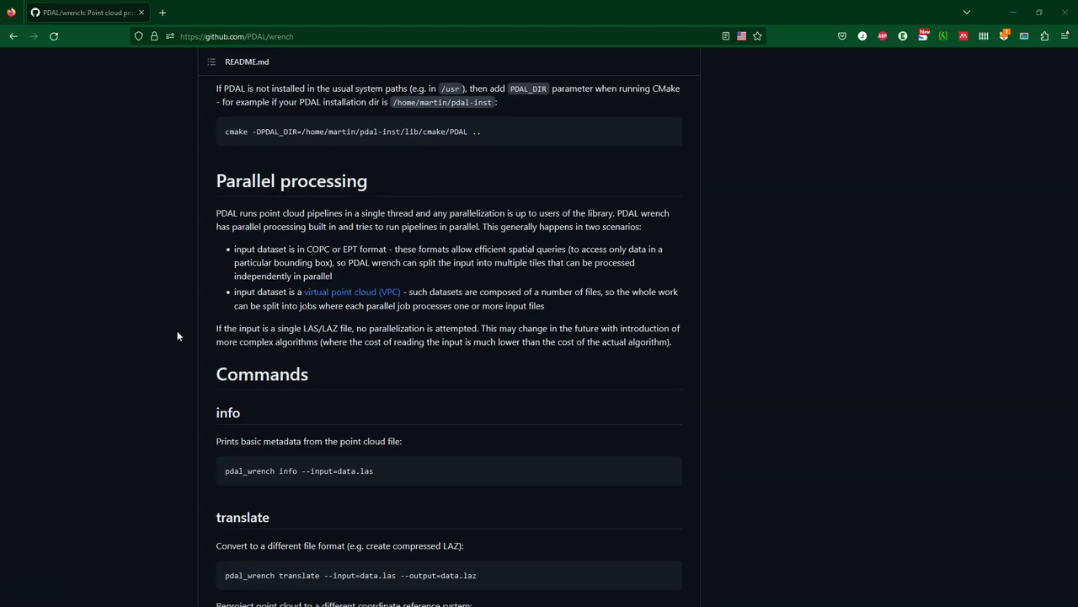
pyautogui.scroll(-10, 177, 330)
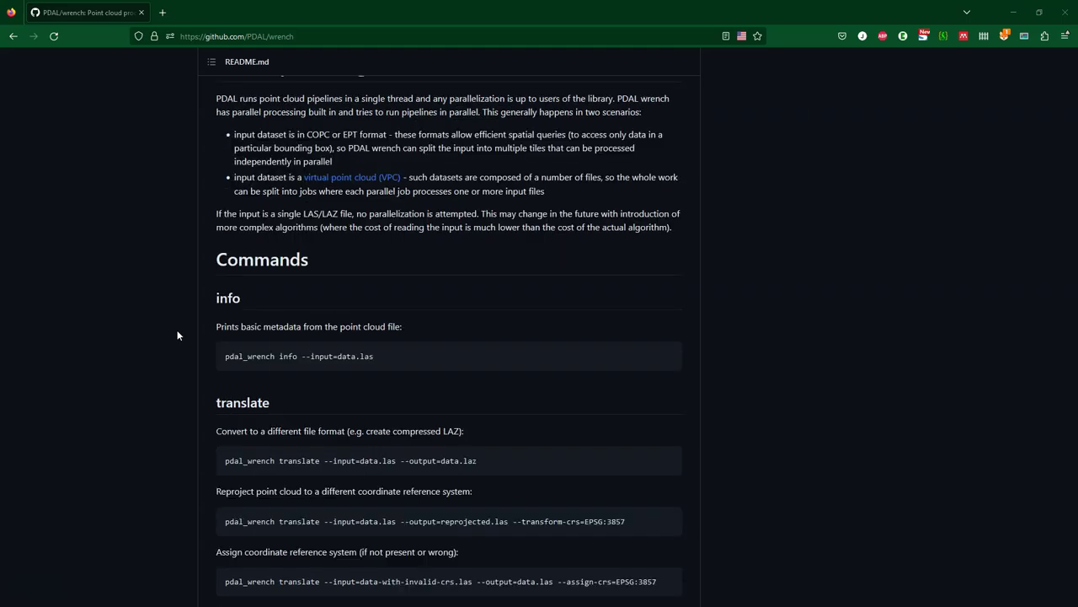
pyautogui.scroll(-8, 177, 336)
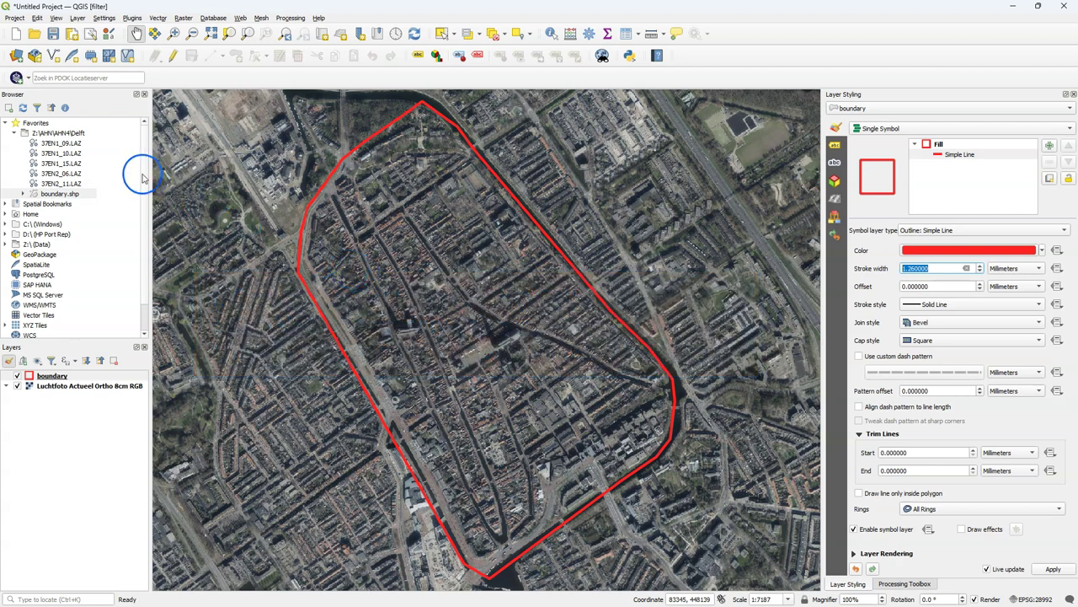
# Open a terminal in the Delft favourite folder and list its LAZ tiles and boundary files with dir
pyautogui.rightClick(76, 133)
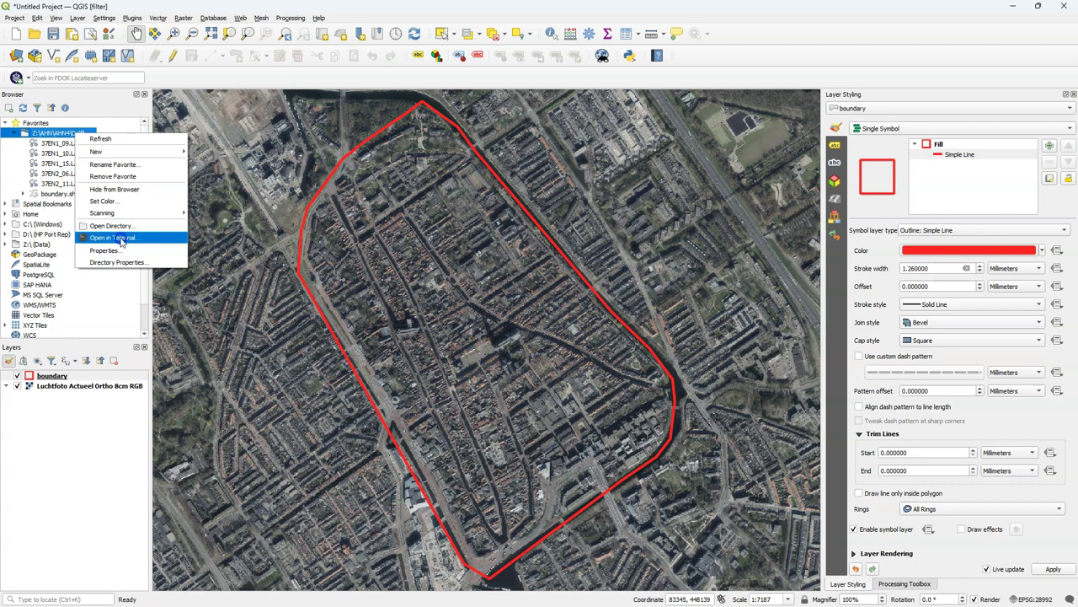
pyautogui.click(118, 238)
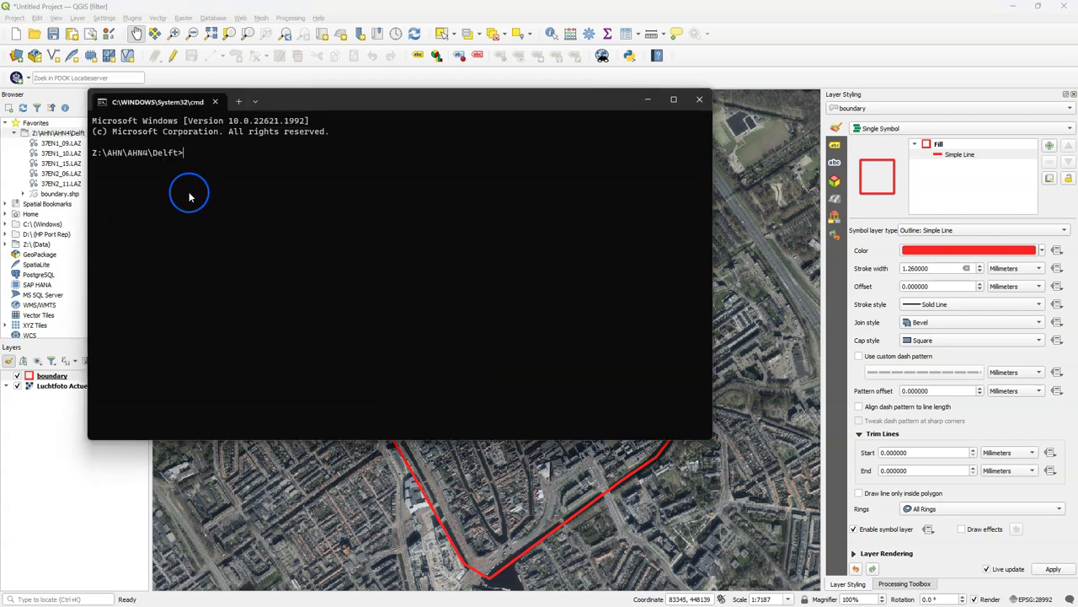
pyautogui.write('dir')
pyautogui.press('Return')
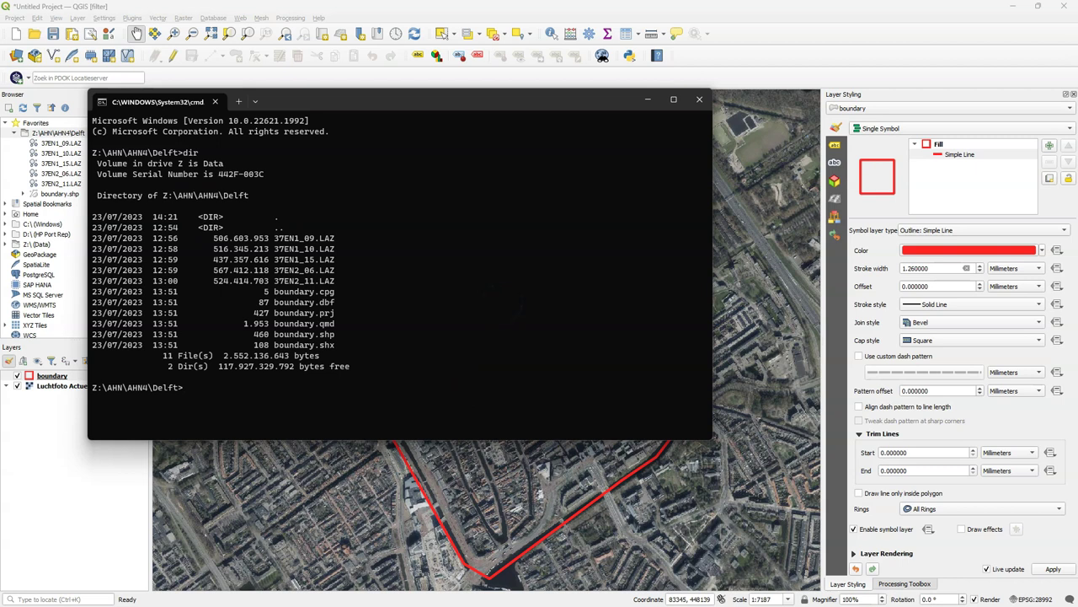
# Try running pdal_wrench, which the terminal does not recognize
pyautogui.click(487, 305)
pyautogui.write('pdal_wrench')
pyautogui.press('Return')
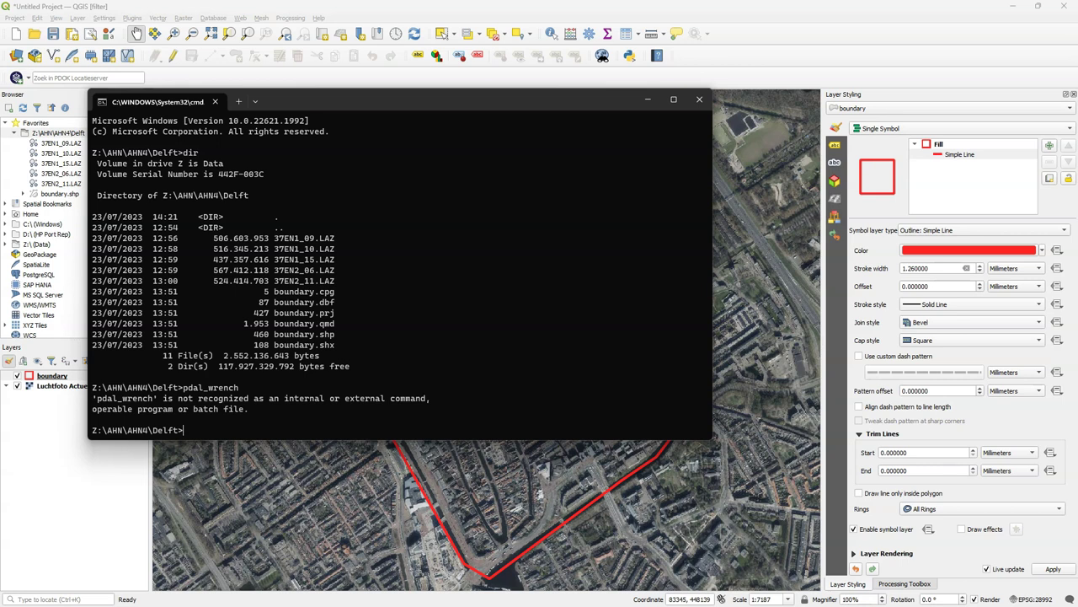
# Run c:\OSGeo4W\apps\qgis\pdal_wrench.exe by its full path to print its usage and commands
pyautogui.click(488, 301)
pyautogui.write('c:\\OSGeo4W\\apps\\qgis\\pdal_wrench.exe')
pyautogui.press('Return')
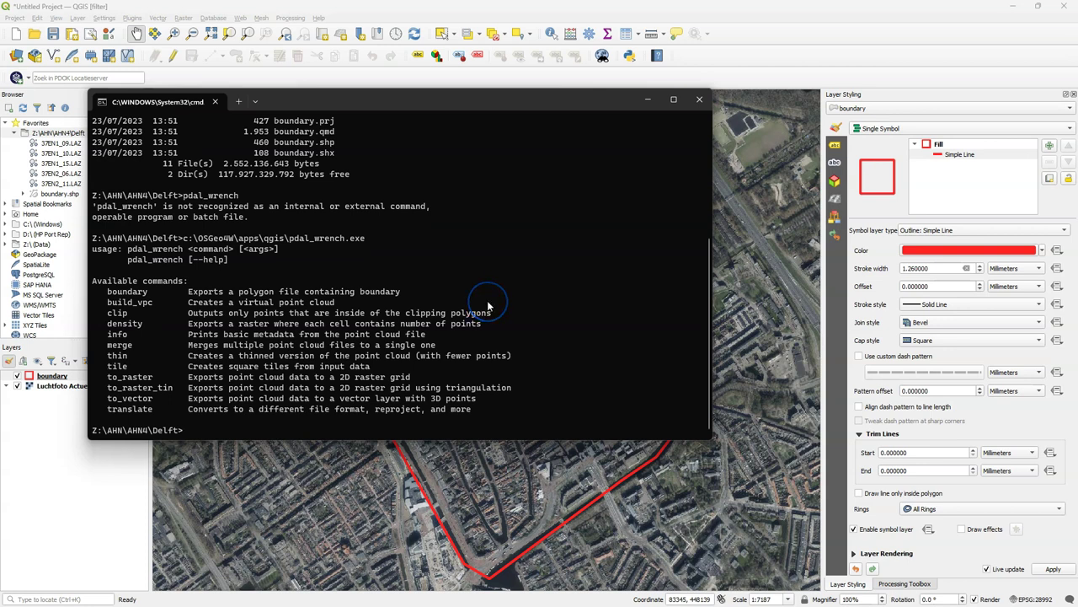
# Create pdal_wrench.bat with copy con, containing the pdal_wrench.exe path followed by %*
pyautogui.write('copy con pdal_wrench.bat')
pyautogui.press('Return')
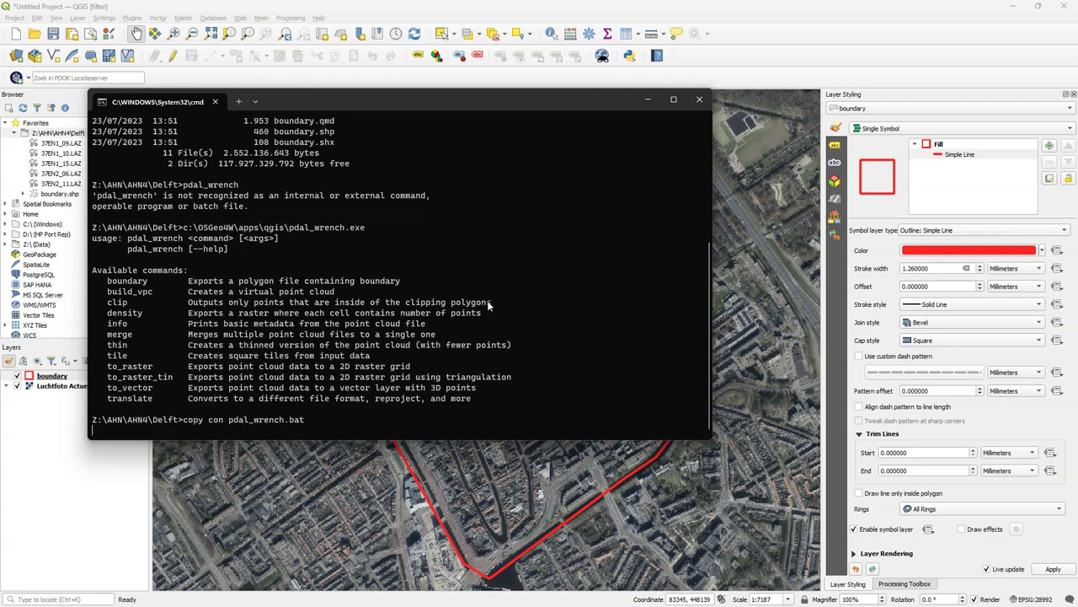
pyautogui.moveTo(184, 228); pyautogui.dragTo(362, 233)
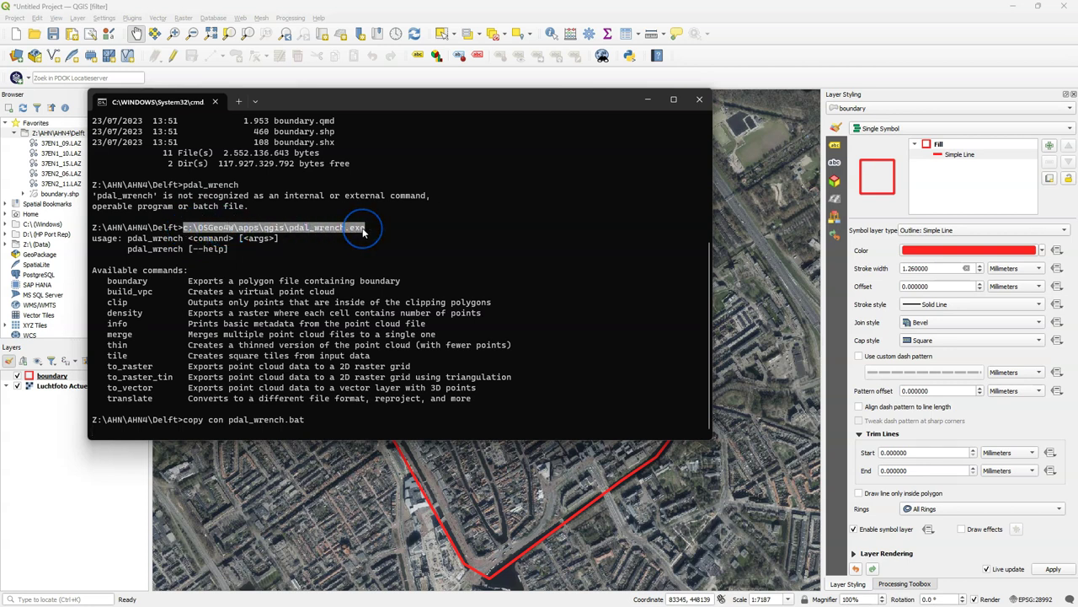
pyautogui.hotkey('ctrl', 'c')
pyautogui.rightClick(121, 431)
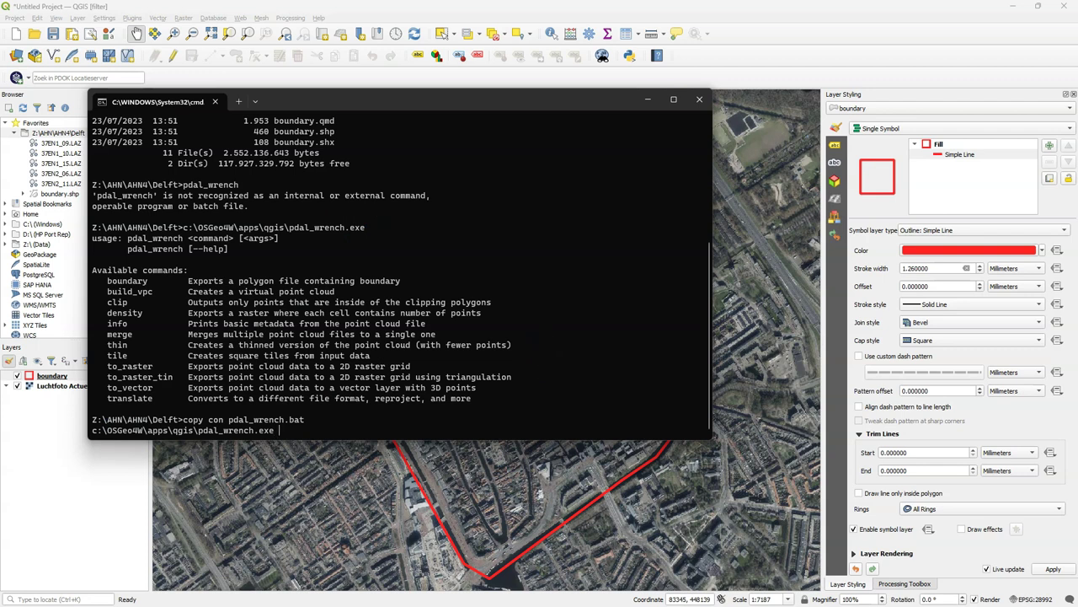
pyautogui.write('%*')
pyautogui.press('Return')
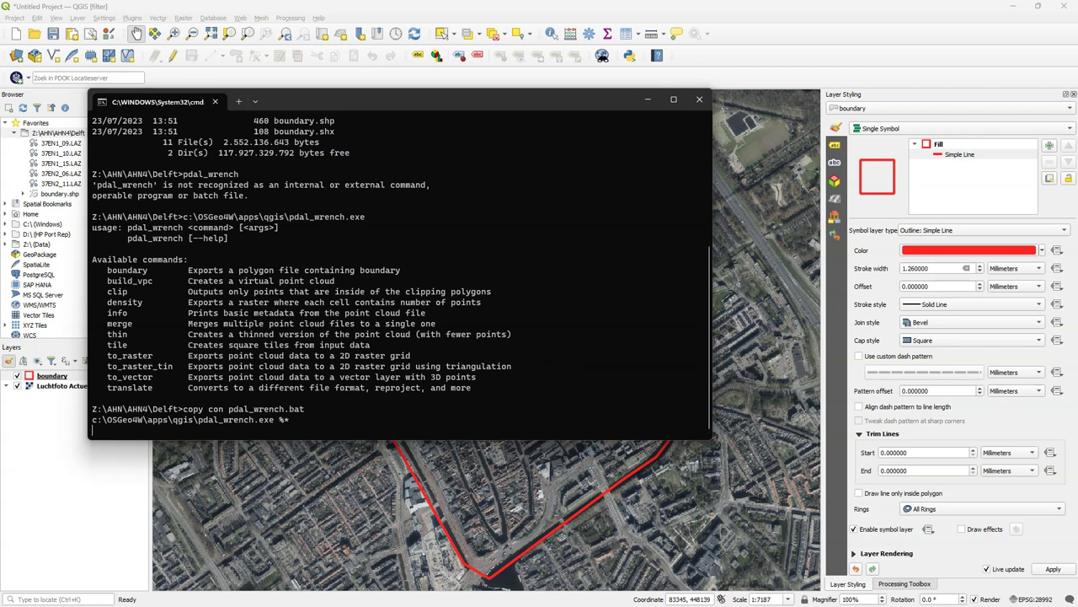
pyautogui.hotkey('ctrl', 'z')
pyautogui.press('Return')
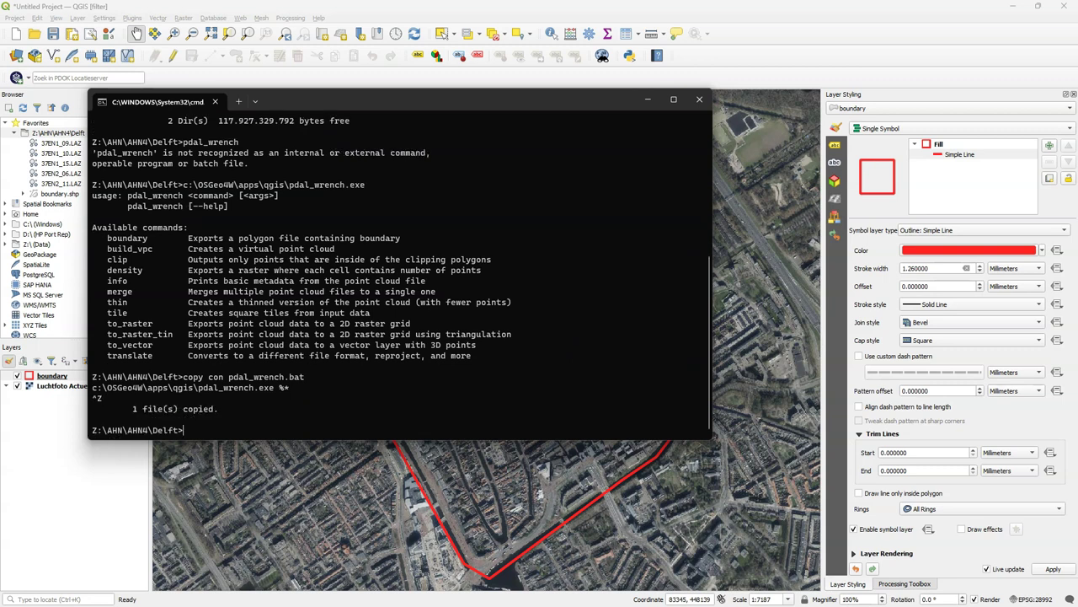
# Run pdal_wrench build_vpc --output=delft.vpc on the five Delft LAZ tiles
pyautogui.write('pdal_wrench build_vpc --output')
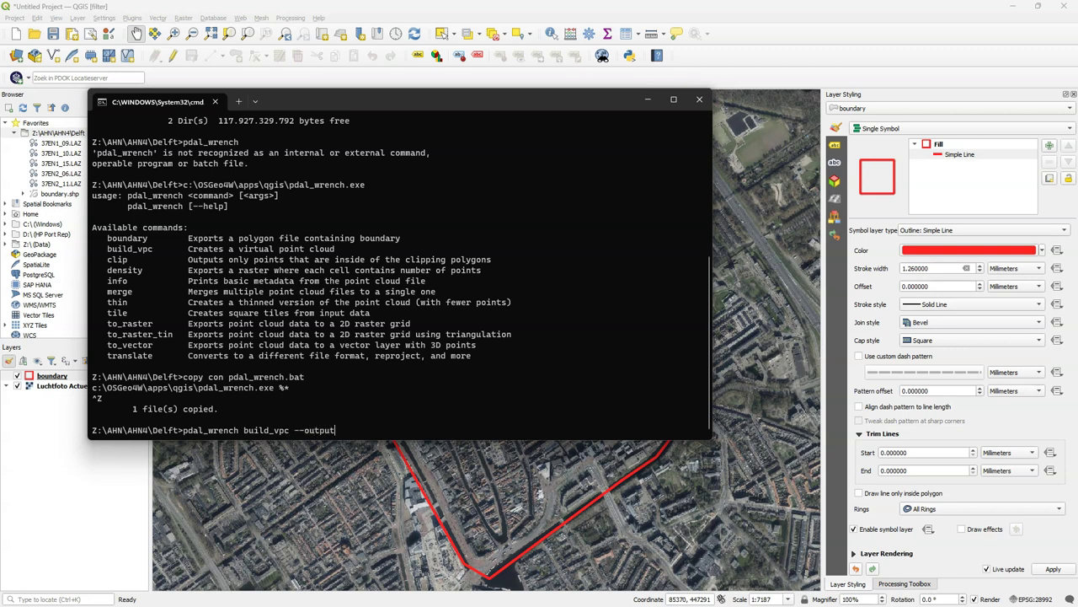
pyautogui.write('=delft.vpc')
pyautogui.rightClick(503, 404)
pyautogui.rightClick(503, 401)
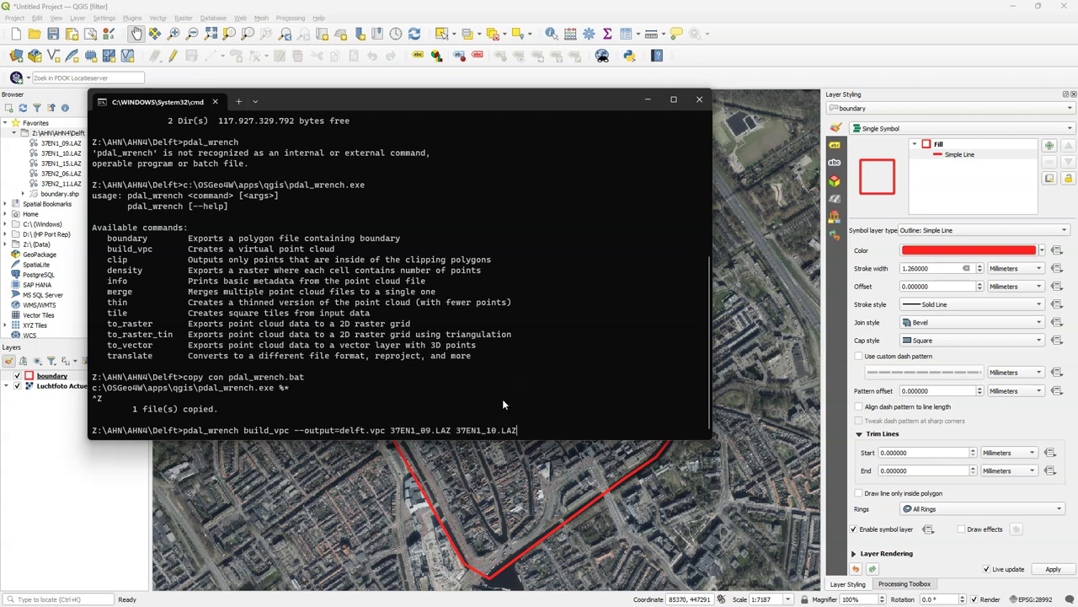
pyautogui.rightClick(502, 399)
pyautogui.press('Tab')
pyautogui.write('3')
pyautogui.press('Tab')
pyautogui.press('Tab')
pyautogui.press('Tab')
pyautogui.press('Tab')
pyautogui.write('3')
pyautogui.press('Tab')
pyautogui.press('Tab')
pyautogui.press('Tab')
pyautogui.press('Tab')
pyautogui.press('Tab')
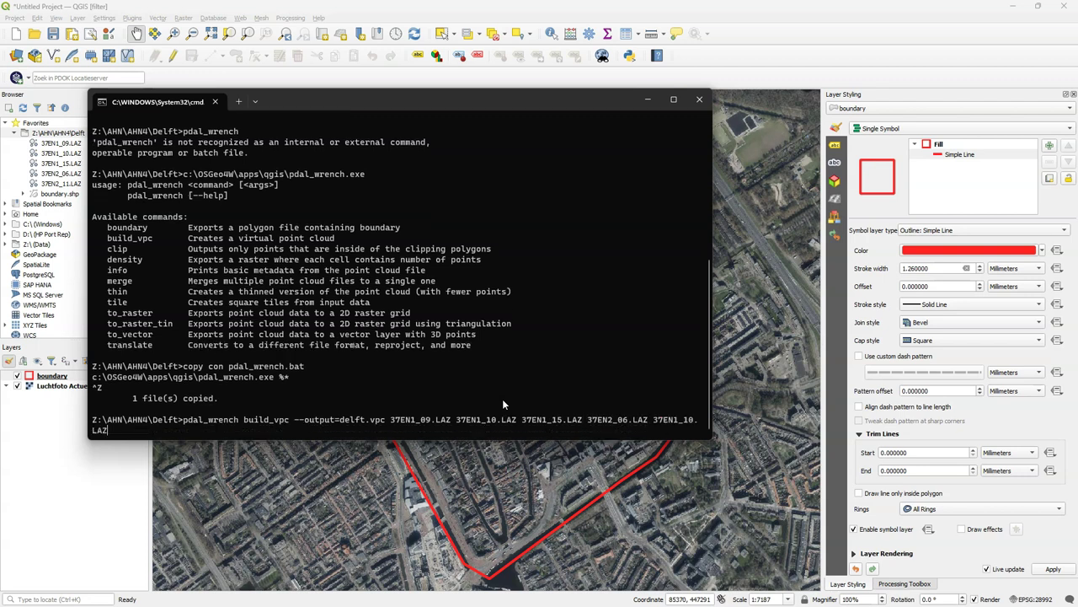
pyautogui.moveTo(712, 413); pyautogui.dragTo(807, 412)
pyautogui.click(741, 368)
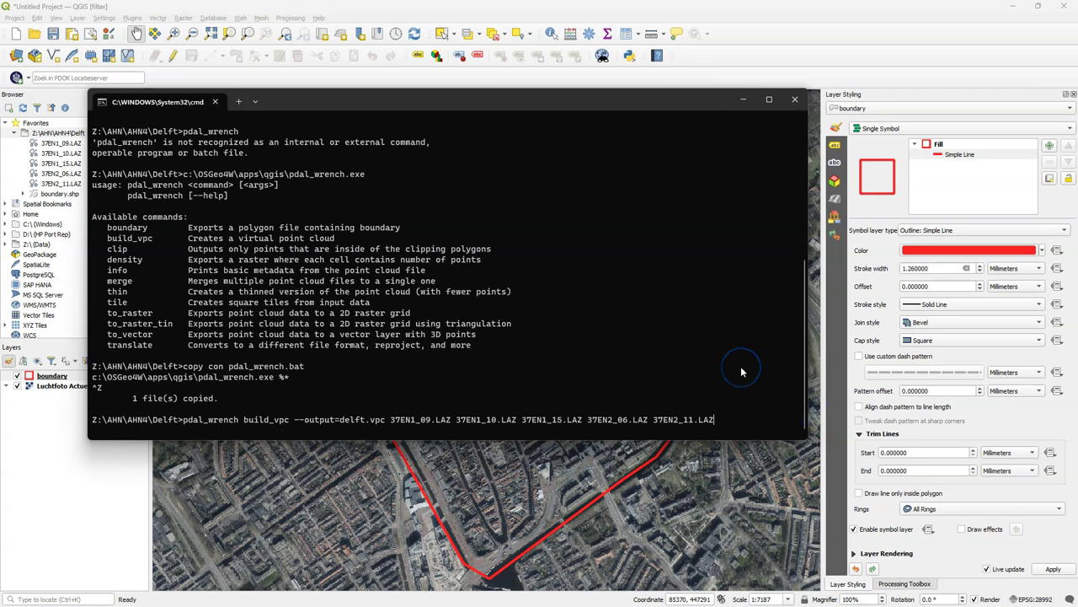
pyautogui.press('Return')
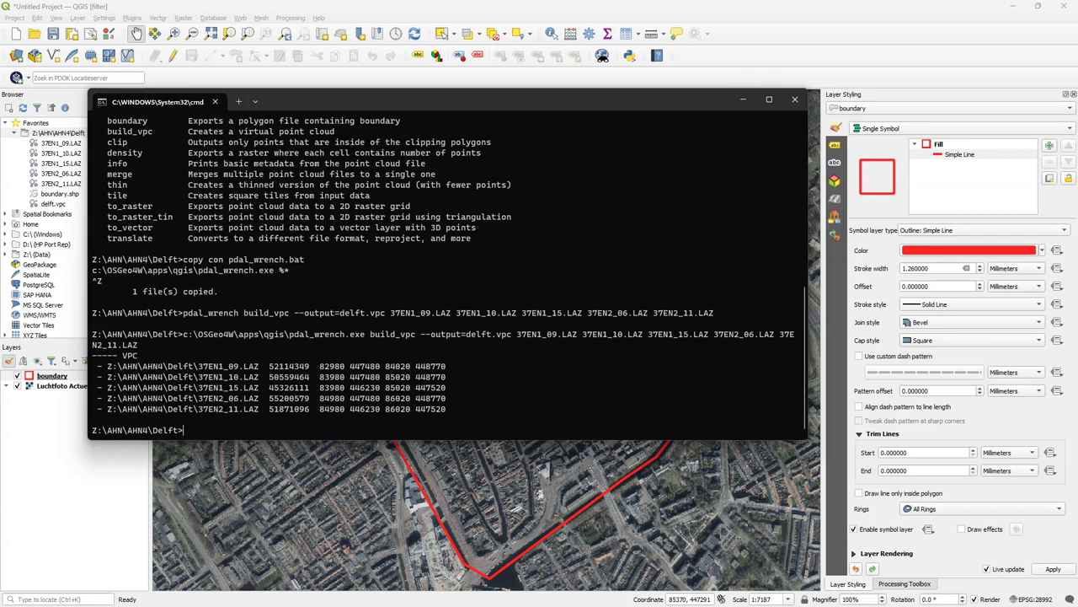
# Run pdal_wrench clip with delft.vpc, polygon boundary.shp and output delft_center.vpc
pyautogui.click(758, 361)
pyautogui.write('pdal_wrench clip --input=delft.vpc')
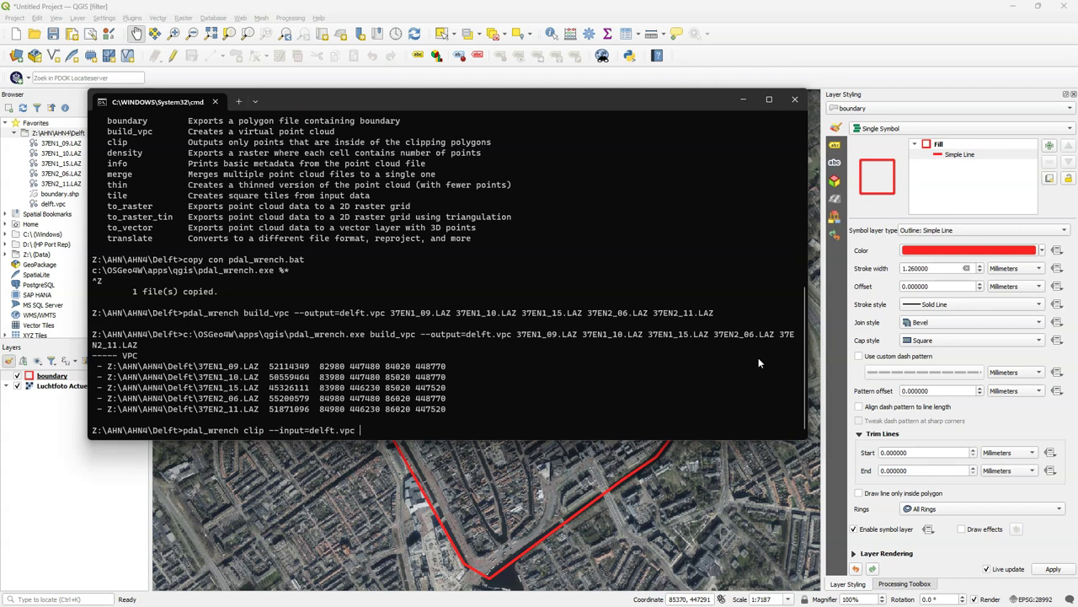
pyautogui.write(' --polygon=boud')
pyautogui.press('BackSpace')
pyautogui.press('Tab')
pyautogui.press('Tab')
pyautogui.press('Tab')
pyautogui.press('Tab')
pyautogui.press('Tab')
pyautogui.write('--output=')
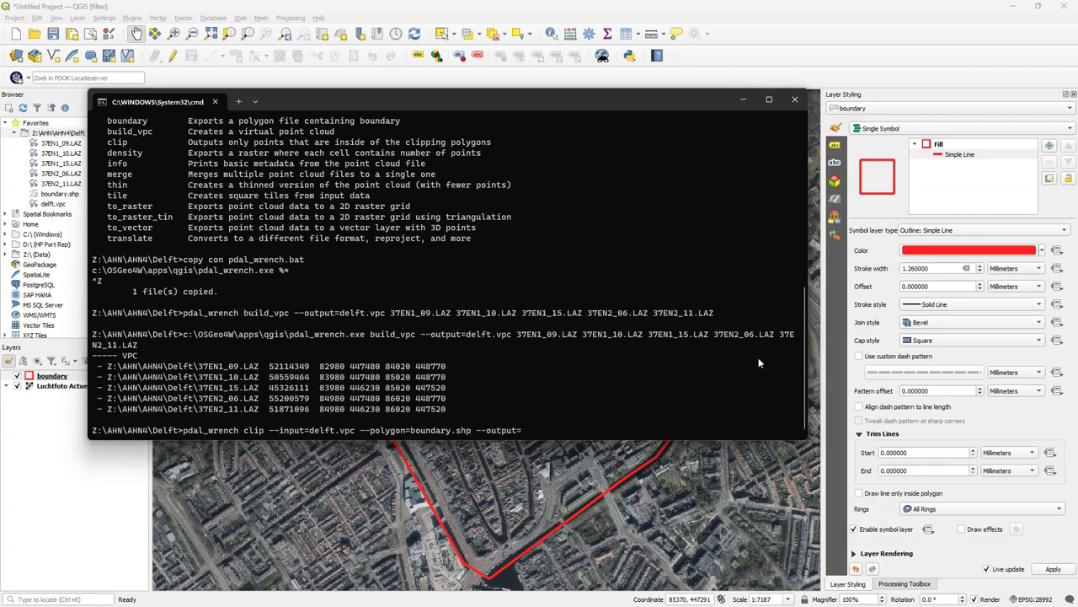
pyautogui.write('delft_center.vpc')
pyautogui.press('Return')
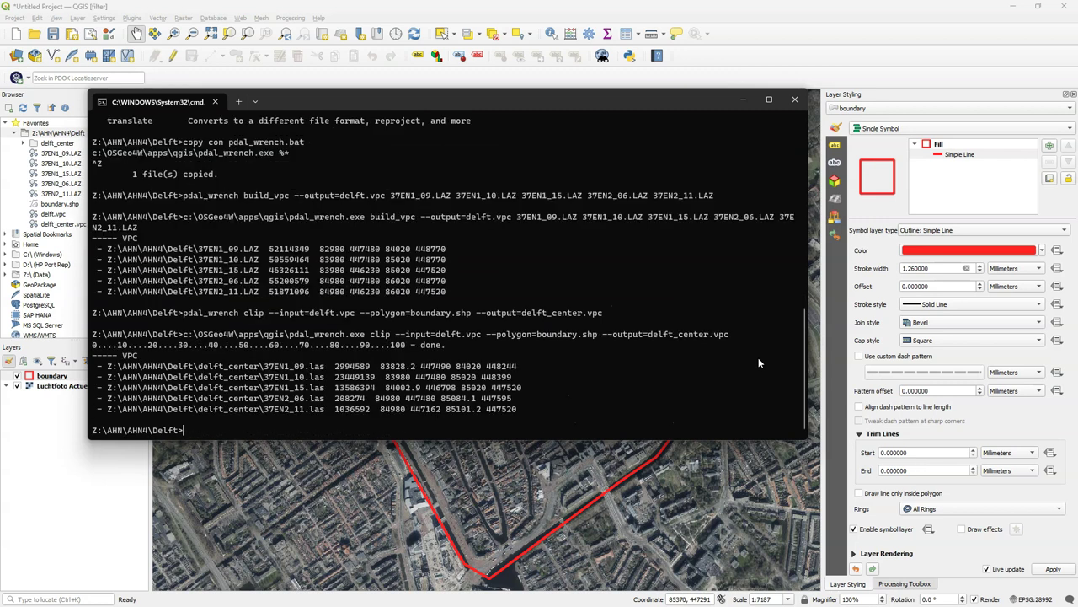
# Run pdal_wrench to_raster_tin producing delft_dsm.tif at resolution 1 using 16 threads
pyautogui.click(970, 401)
pyautogui.click(604, 383)
pyautogui.click(662, 359)
pyautogui.write('pdal_wrench to_raster_tin --output=delft_dsm')
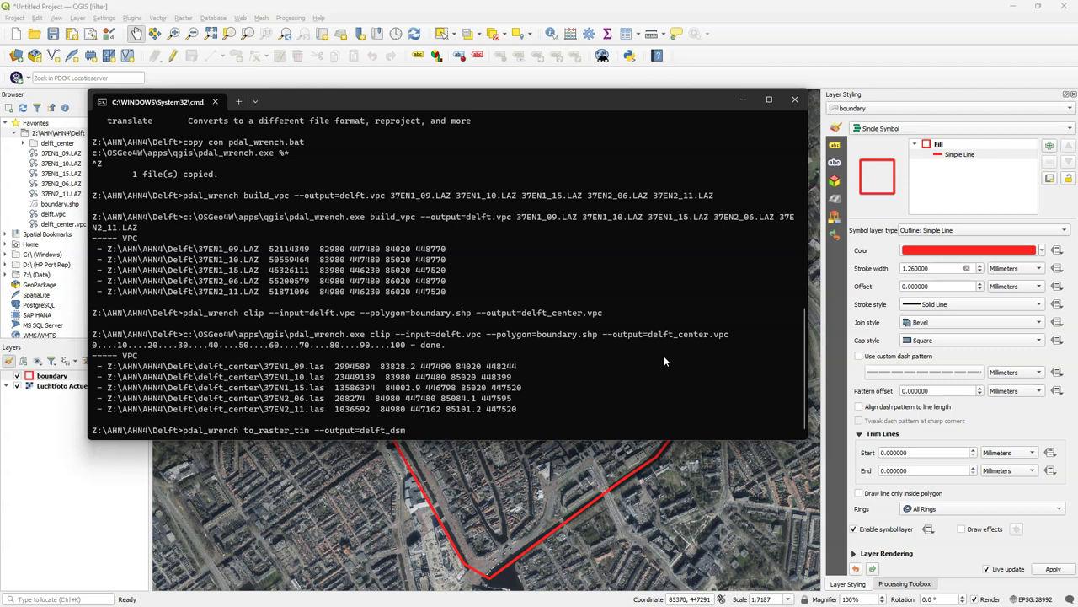
pyautogui.write('.tif --resolution=1 --threads=16')
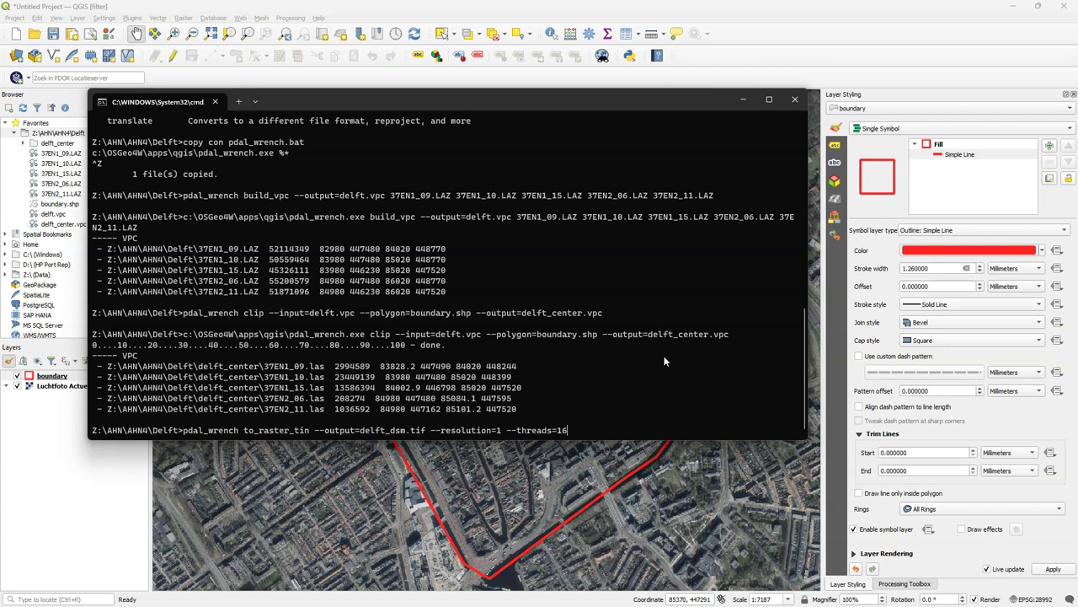
pyautogui.write(' --input=delft_center')
pyautogui.write('.vpx')
pyautogui.press('Return')
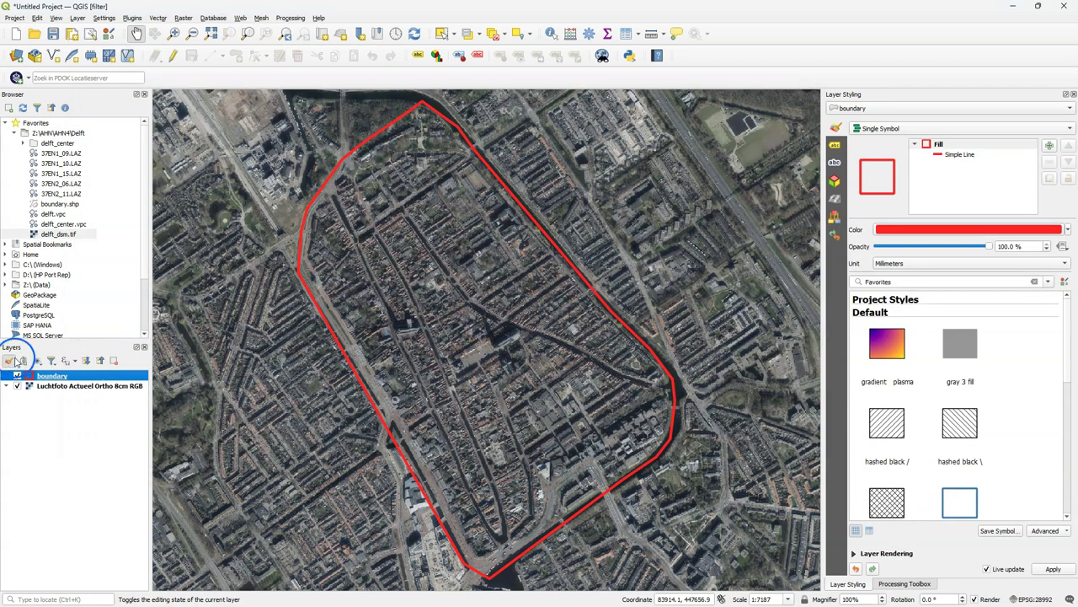
# Add delft_dsm.tif to the map and render it as Singleband pseudocolor
pyautogui.click(56, 233)
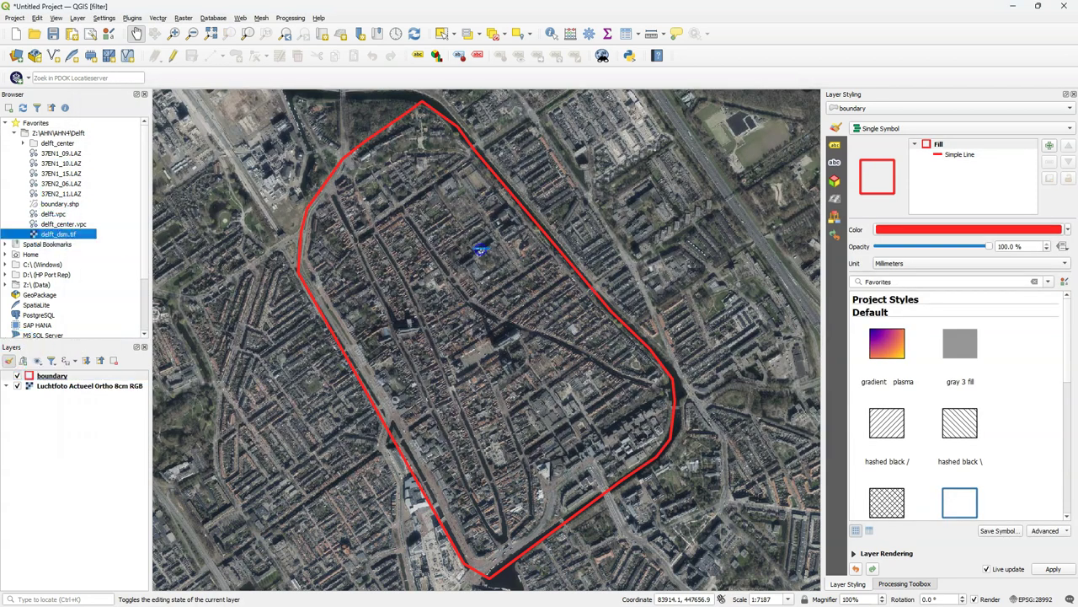
pyautogui.moveTo(479, 250); pyautogui.dragTo(480, 251)
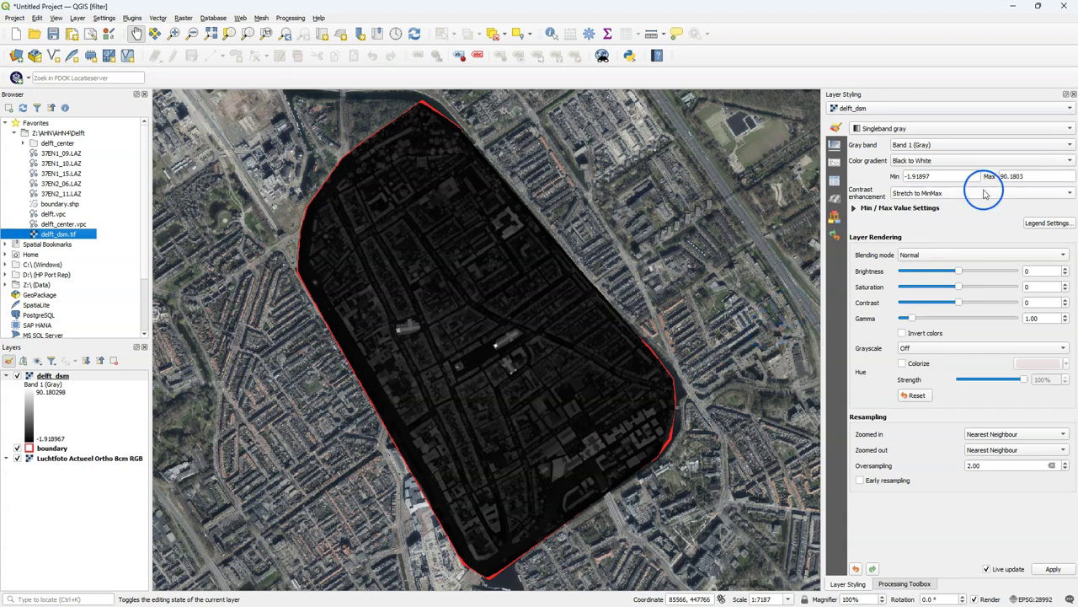
pyautogui.click(908, 128)
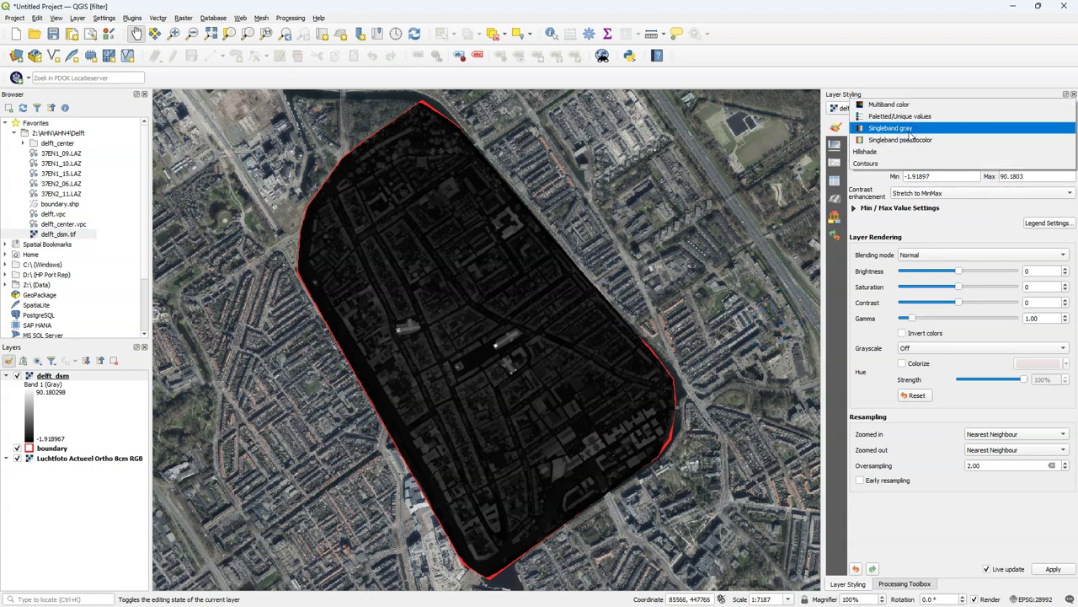
pyautogui.click(907, 139)
pyautogui.click(852, 204)
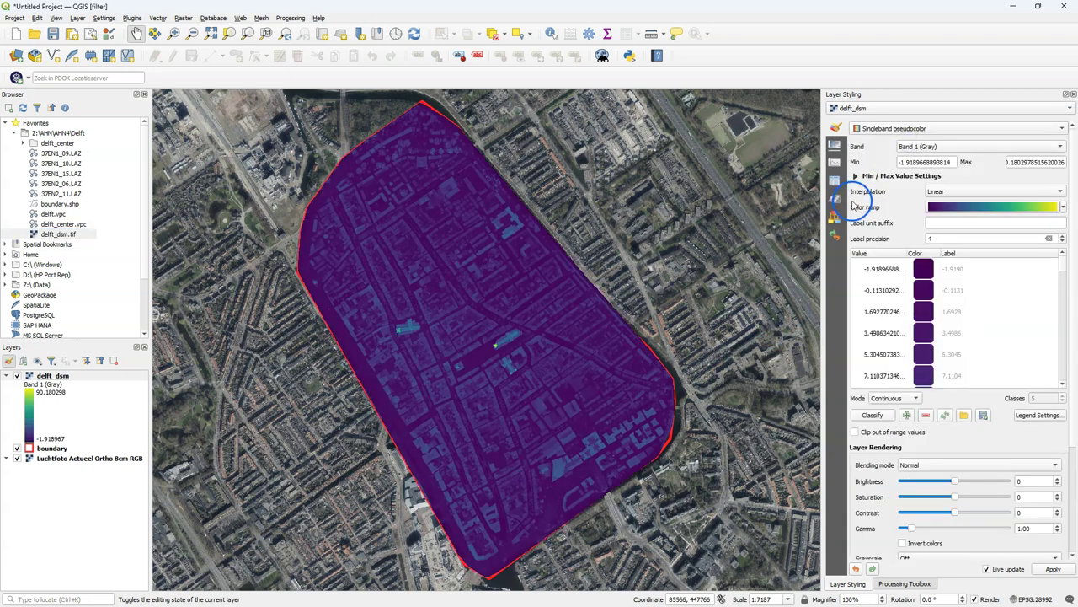
# In a Delft-folder terminal, run pdal_wrench merge --output=delft.laz on the five LAZ tiles
pyautogui.rightClick(71, 134)
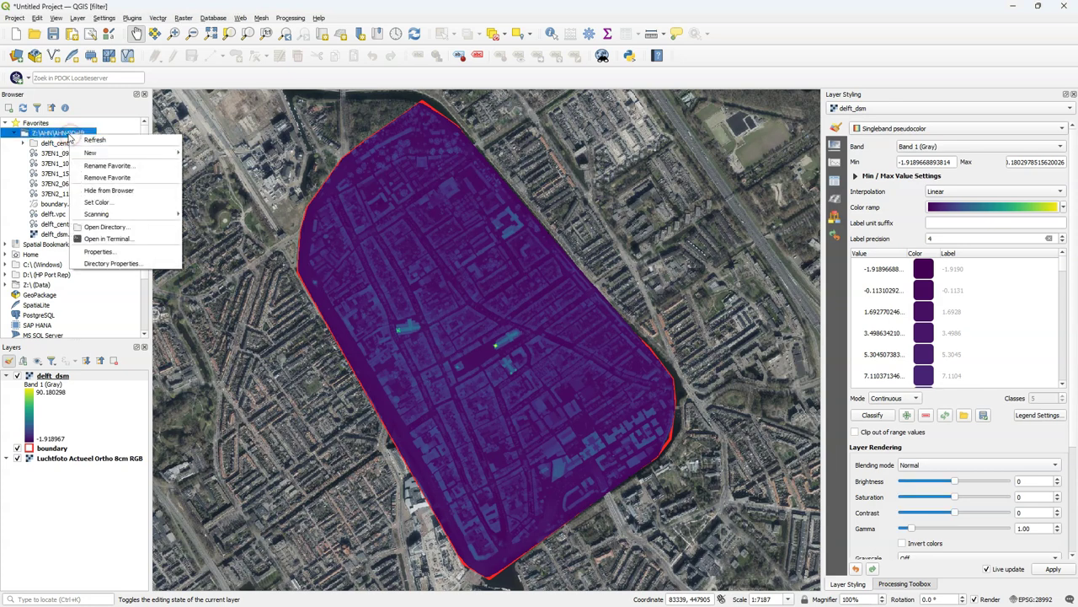
pyautogui.click(122, 237)
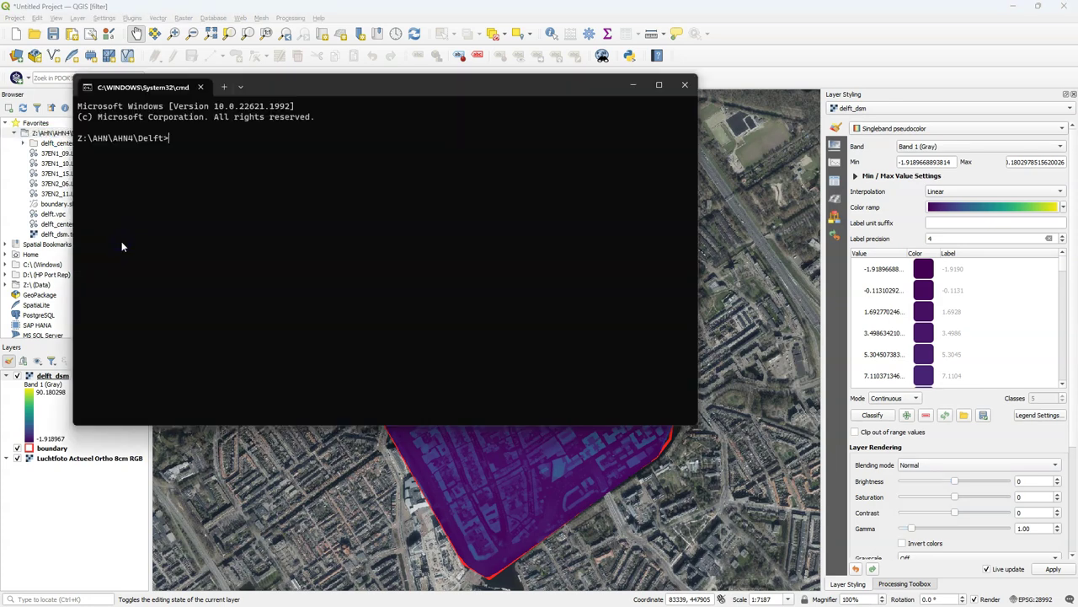
pyautogui.click(573, 270)
pyautogui.write('pdal_wrench merge --output=delft')
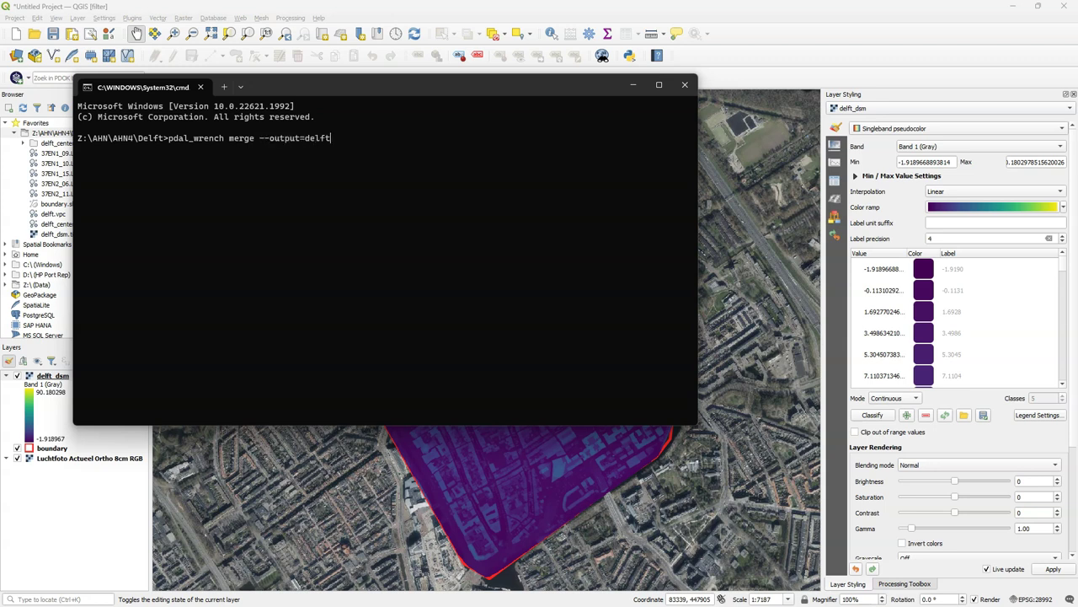
pyautogui.write('.laz')
pyautogui.write(' 37EN1_09.LAZ 37EN1_10.LAZ 37EN1_15.LAZ')
pyautogui.write(' 37EN2_06.LAZ 37EN2_11.LAZ')
pyautogui.press('Return')
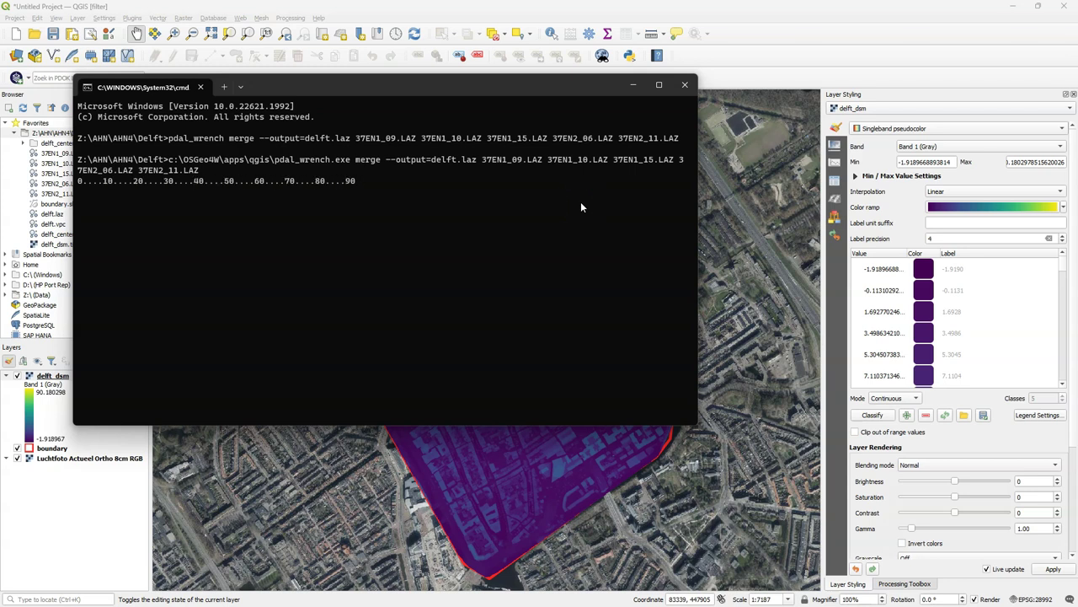
# Run pdal_wrench clip with delft.laz, polygon boundary.shp and output delft_center
pyautogui.write('pdal_')
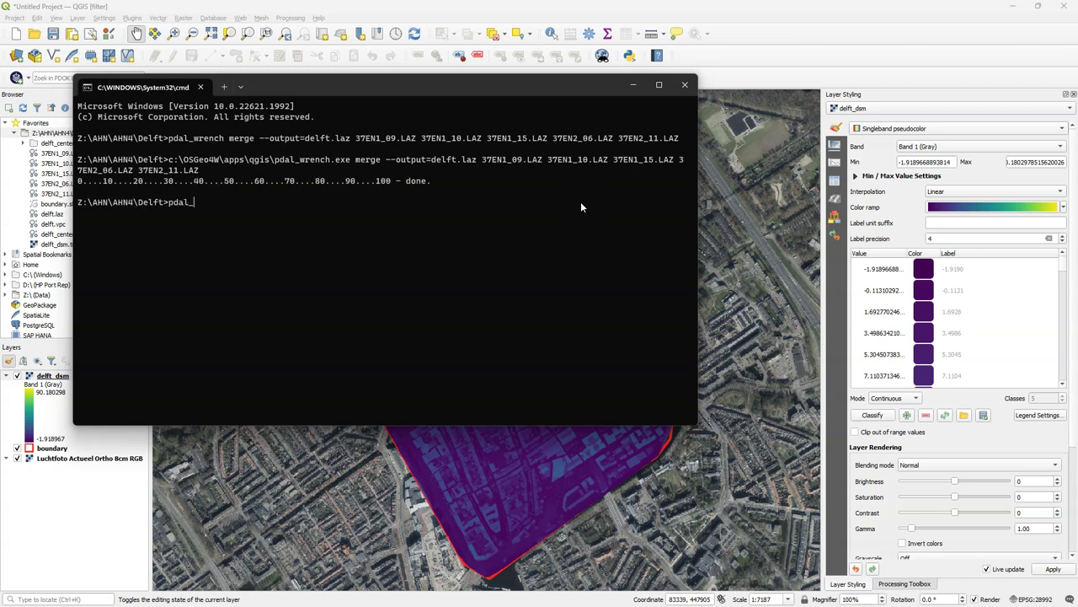
pyautogui.write('wrench clip --input=delft.laz --polygon=boun')
pyautogui.press('Tab')
pyautogui.press('BackSpace')
pyautogui.press('BackSpace')
pyautogui.press('BackSpace')
pyautogui.write('shp --output=delft_center.laz')
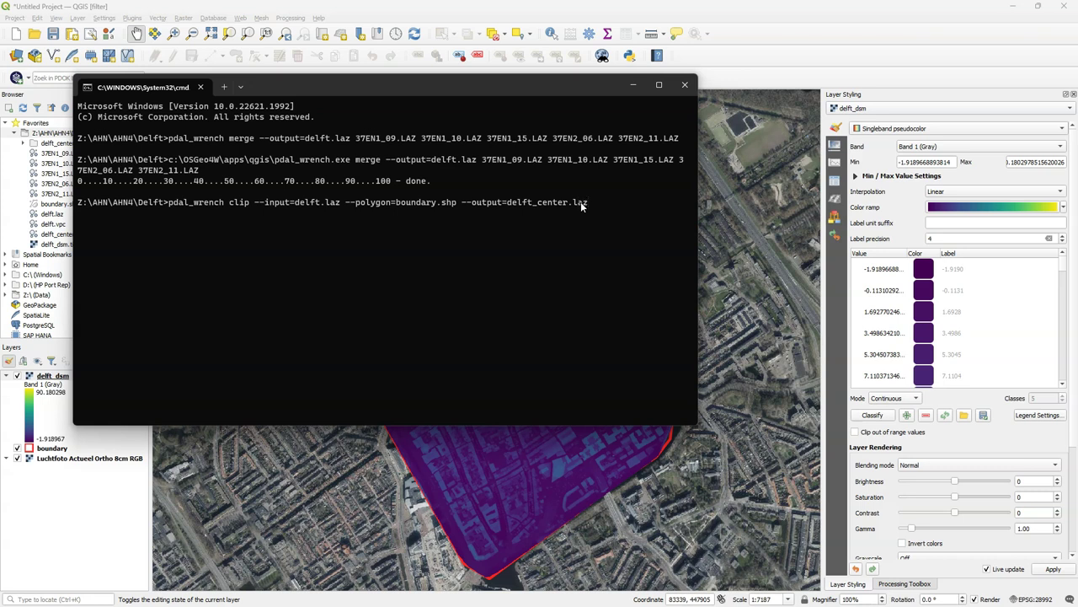
pyautogui.press('Return')
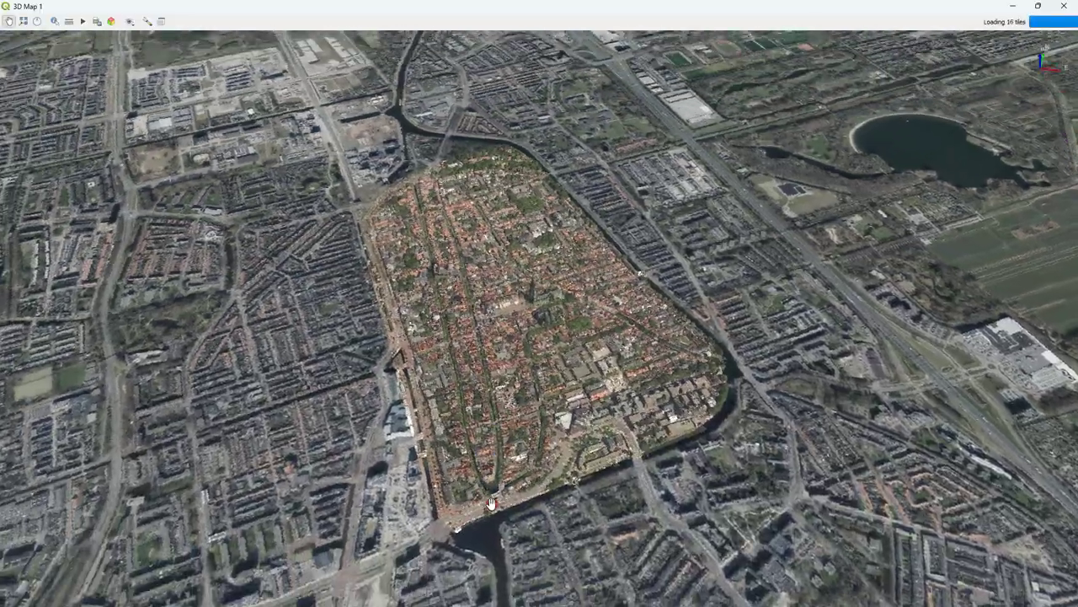
# Zoom, tilt toward the horizon and orbit the 3D view around Delft's old church
pyautogui.scroll(5, 533, 303)
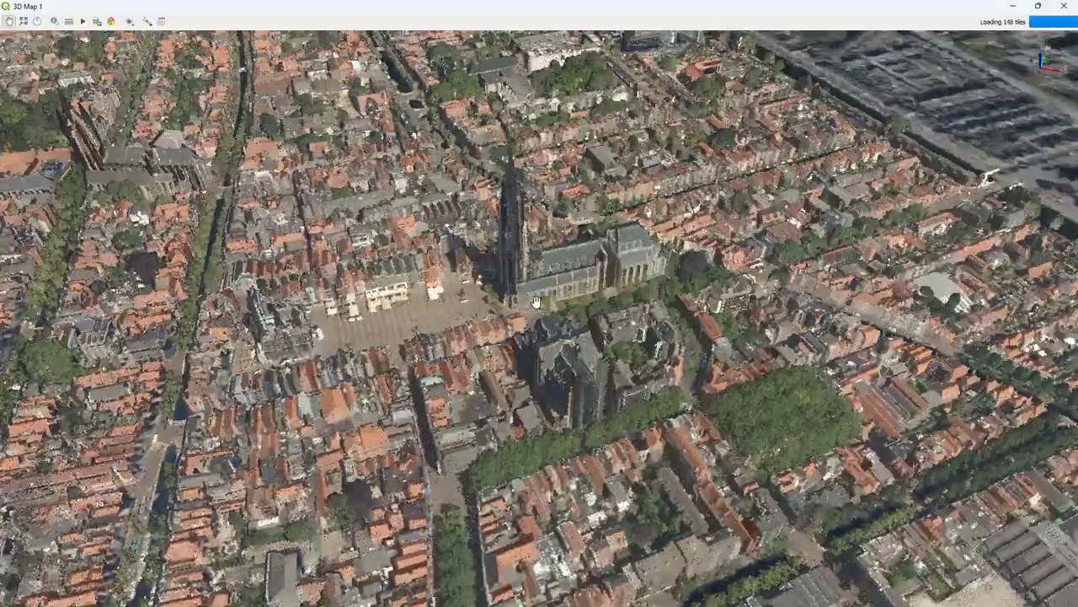
pyautogui.moveTo(534, 303); pyautogui.dragTo(533, 396)
pyautogui.scroll(-3, 532, 396)
pyautogui.moveTo(712, 371); pyautogui.dragTo(691, 367)
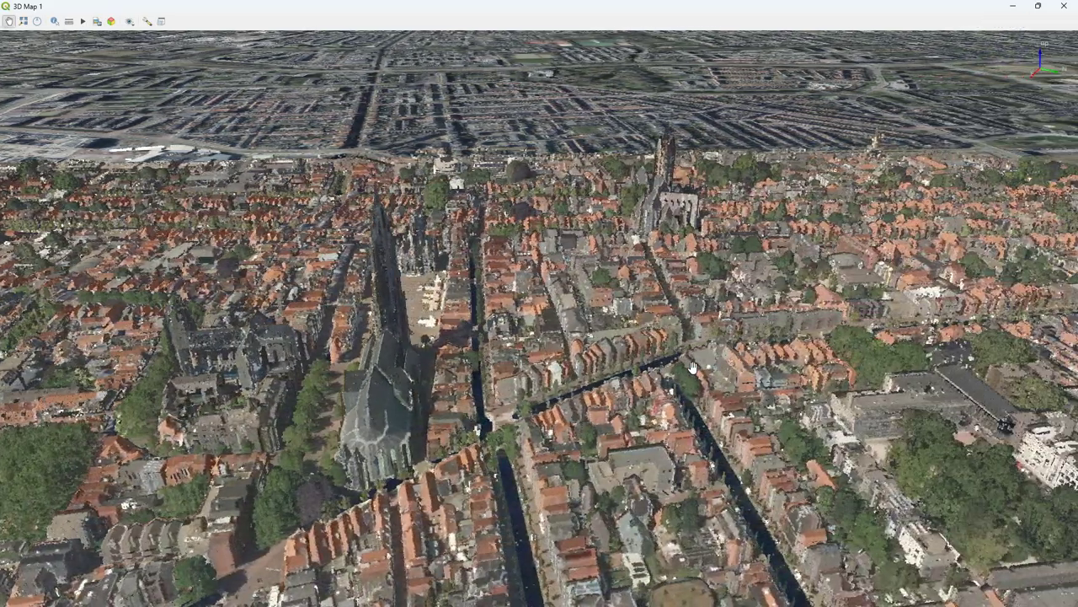